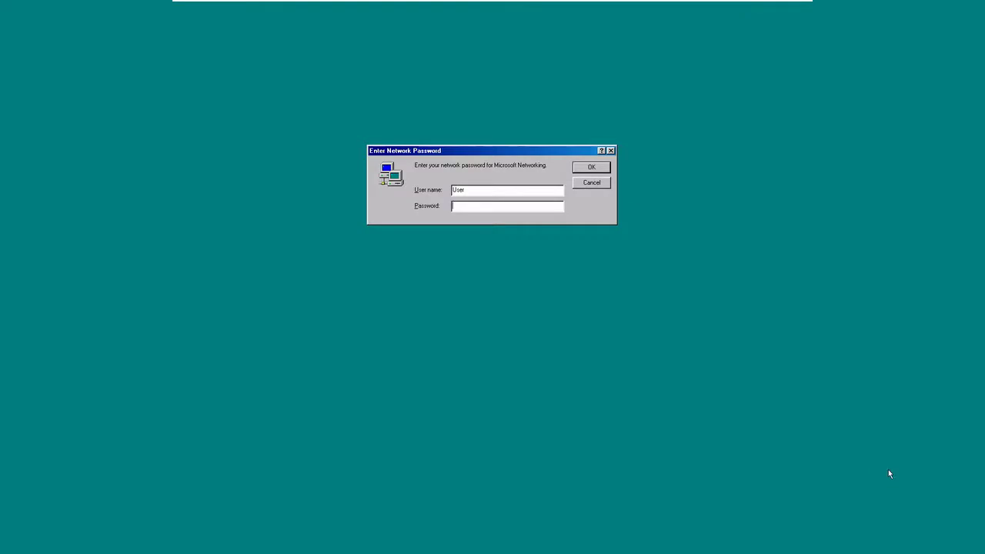
Step: Log on to Windows 98 and look through the files in the WinInstall folder on drive C
key("Return")
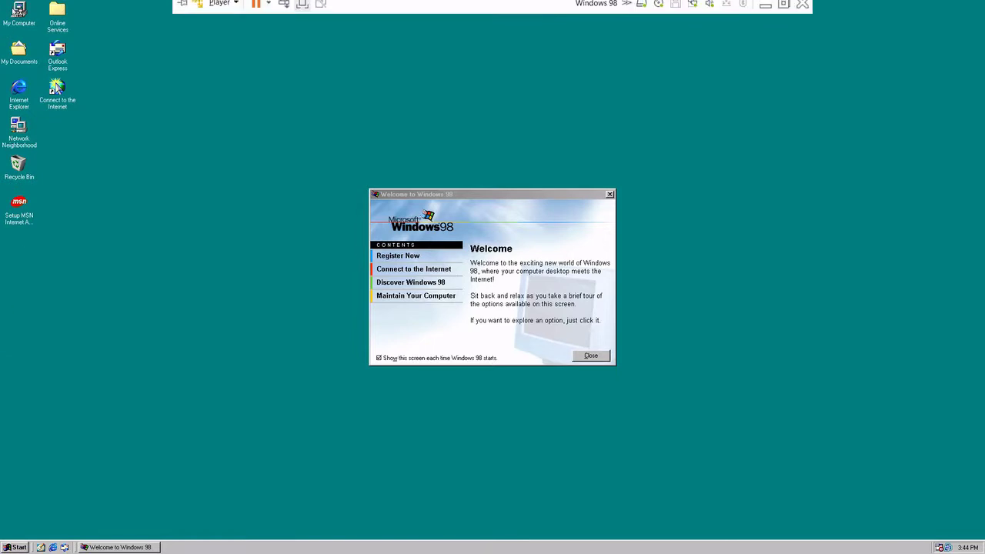
double_click(206, 143)
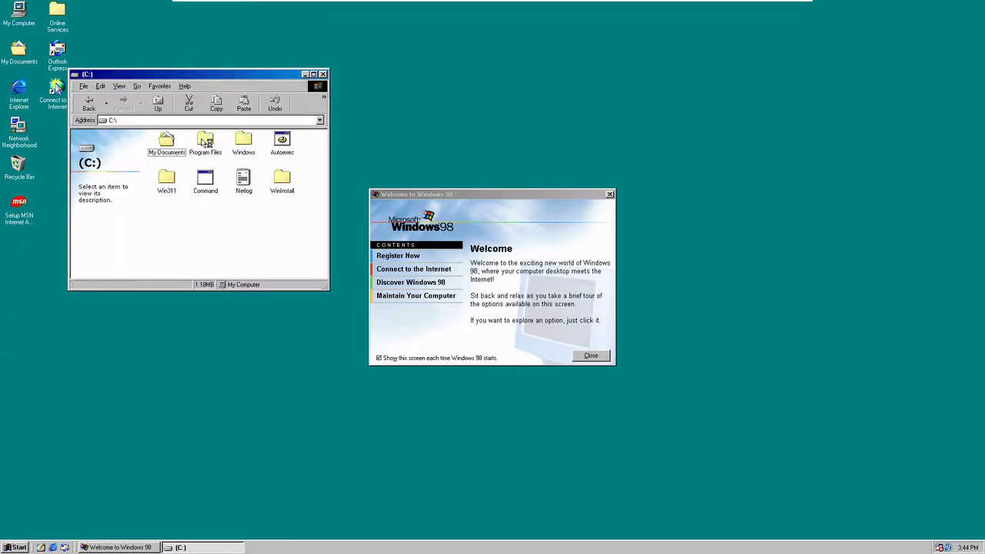
double_click(282, 177)
scroll(233, 248, "down", 3)
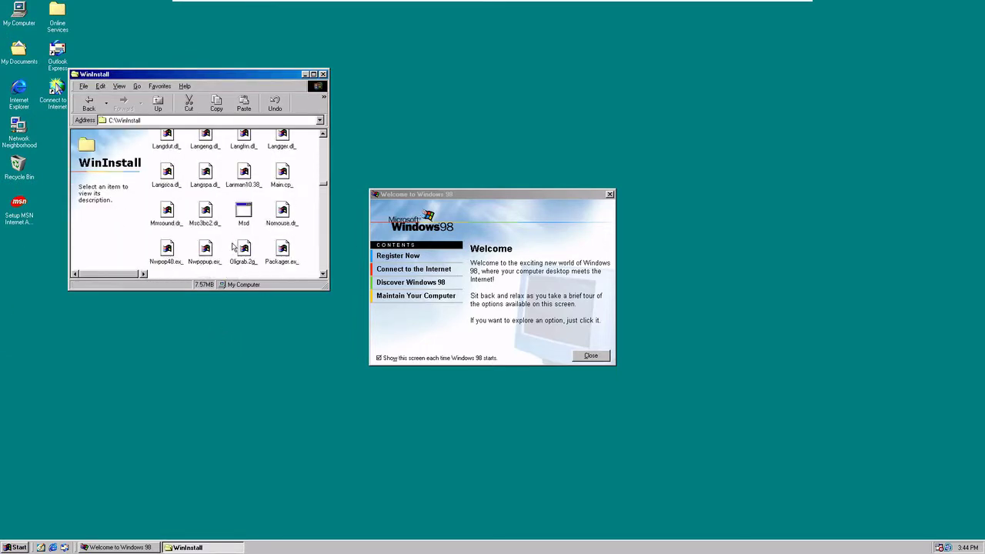
left_click(323, 73)
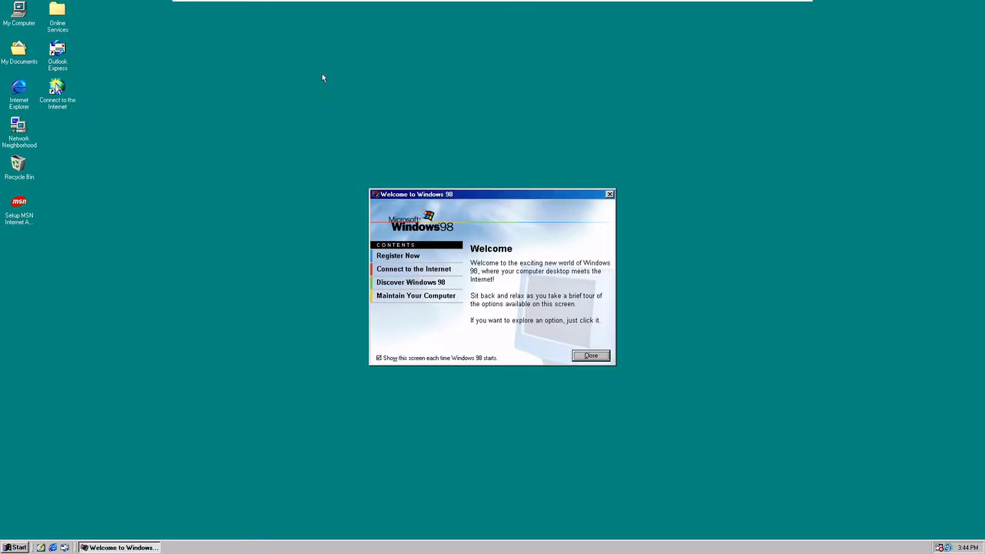
Step: Restart the computer in MS-DOS mode
left_click(4, 547)
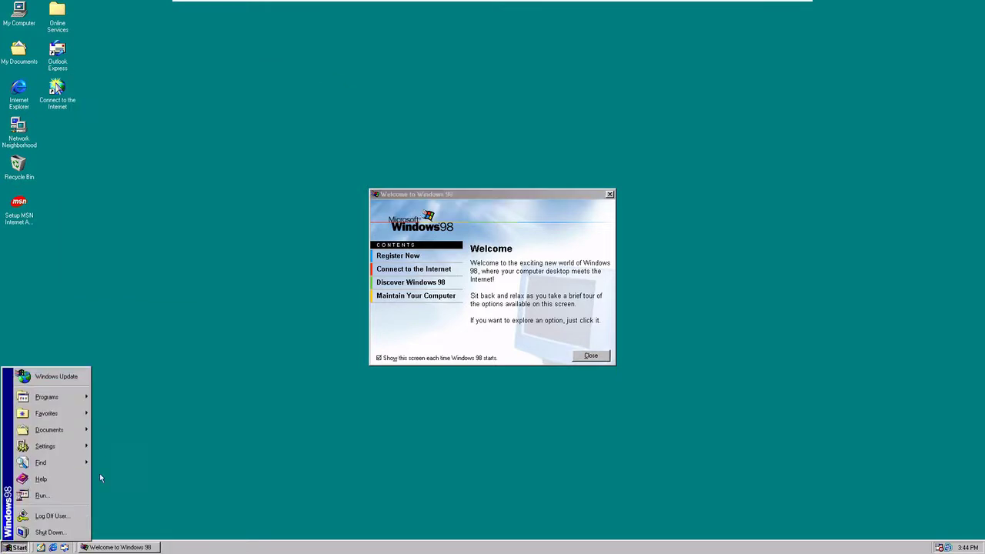
left_click(43, 532)
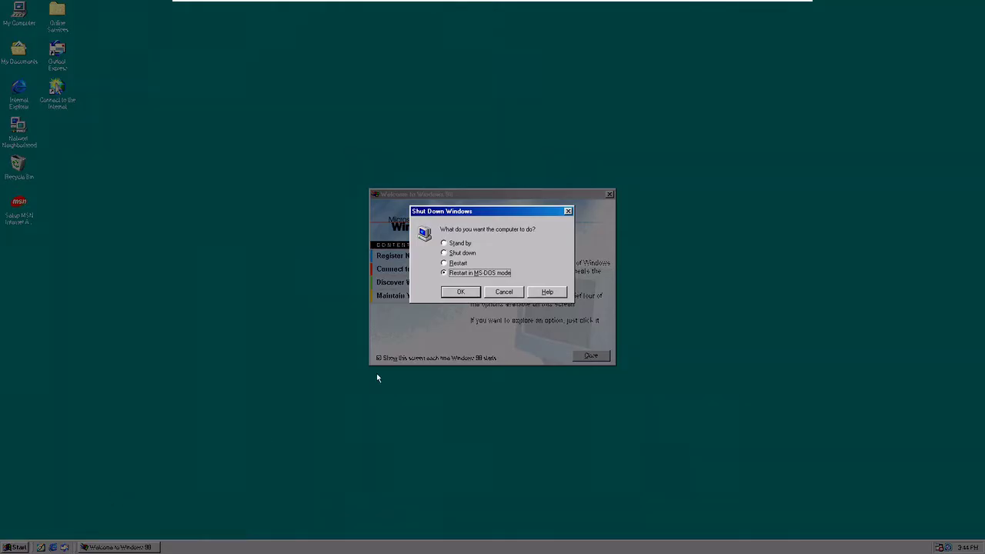
left_click(460, 292)
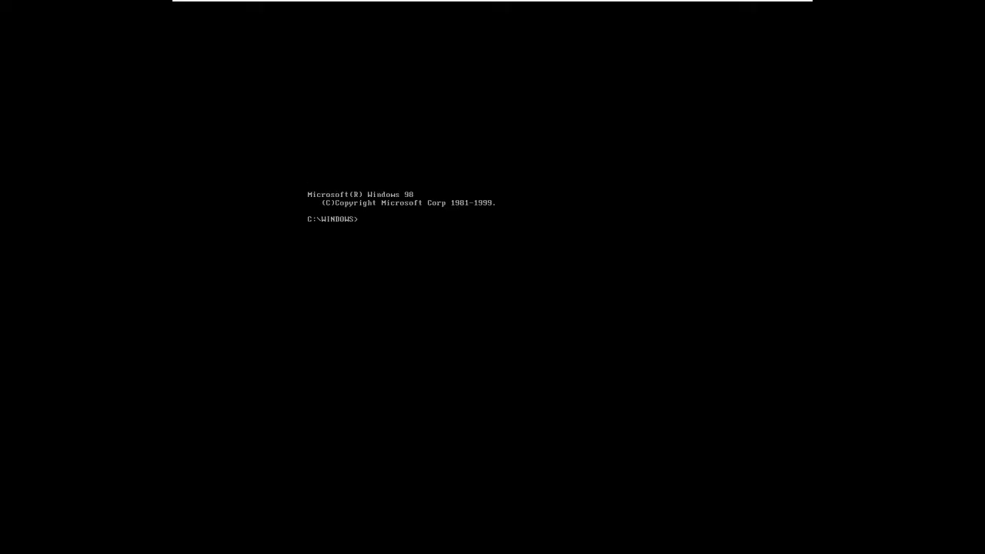
Step: Change to the C:\WININS~1 directory and run setup
type("cd ..")
key("Return")
type("cd winins~1")
key("Return")
type("setup")
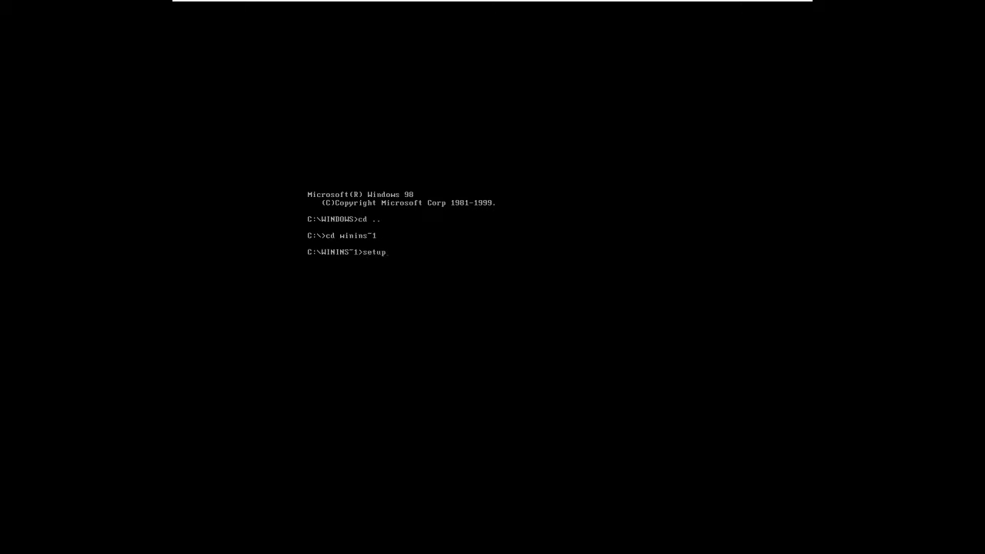
key("Return")
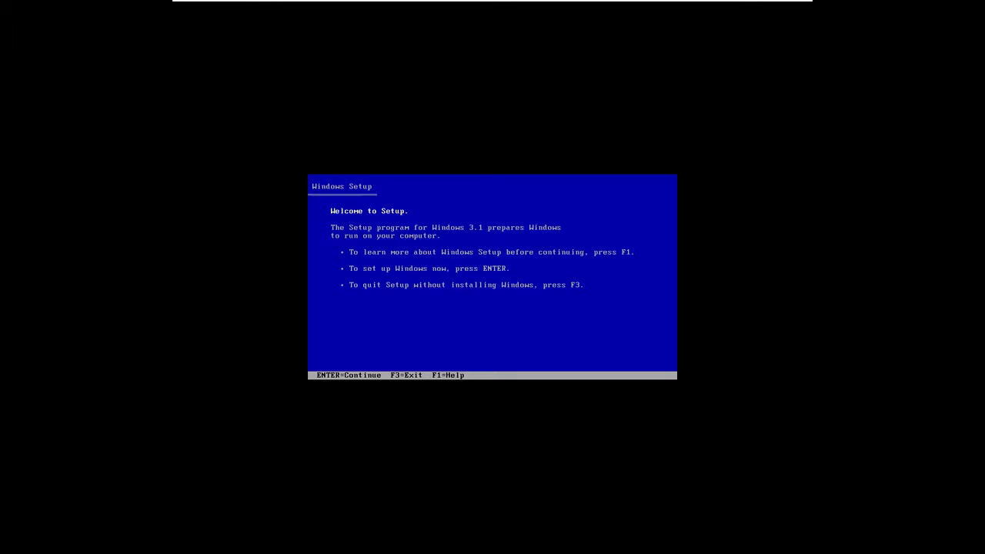
Step: Start a Custom Setup of Windows 3.1 and set its installation path to C:\WIN311
key("Return")
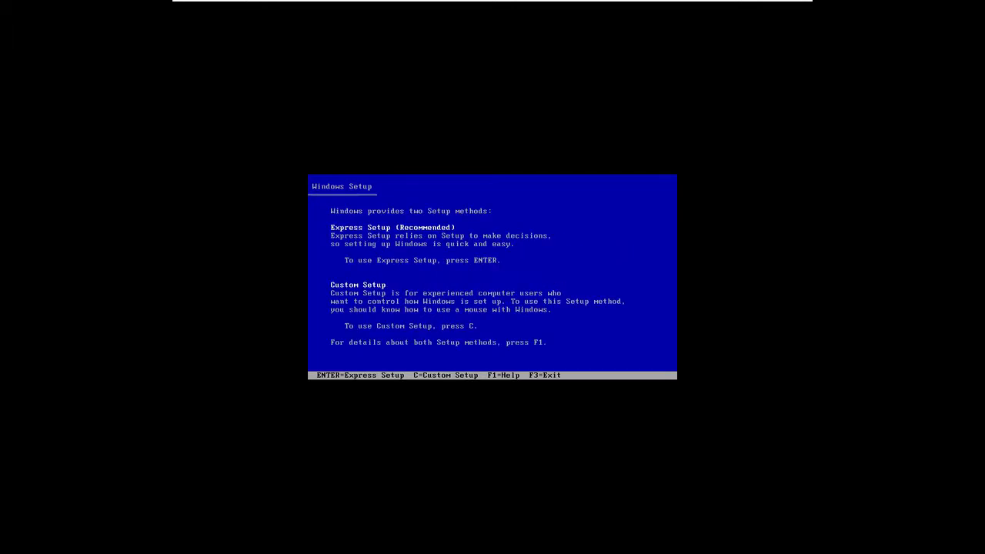
key("Return")
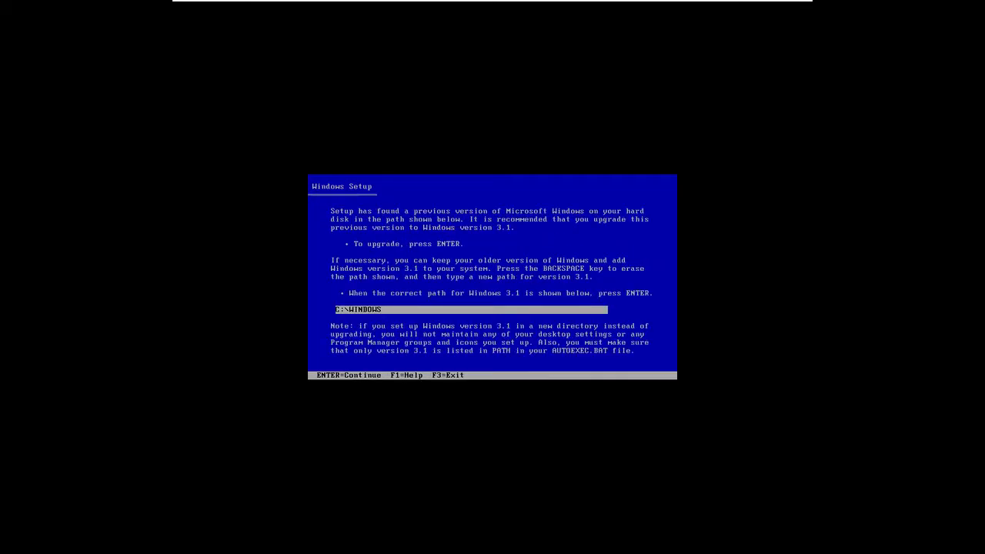
key("BackSpace")
key("BackSpace")
key("BackSpace")
key("BackSpace")
type("31")
key("Return")
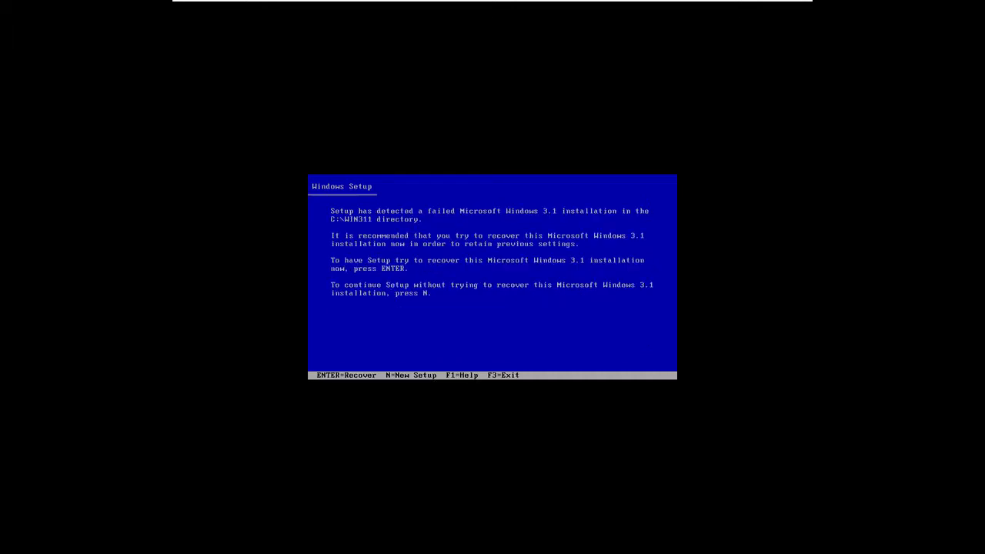
Step: Have Setup recover the failed Windows 3.1 installation and accept the detected hardware list without changes
key("Return")
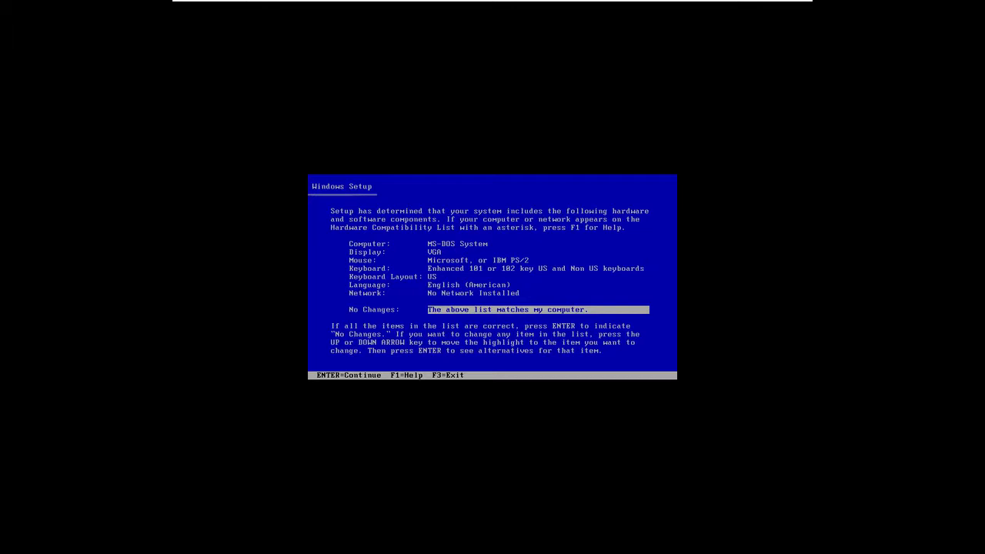
key("Return")
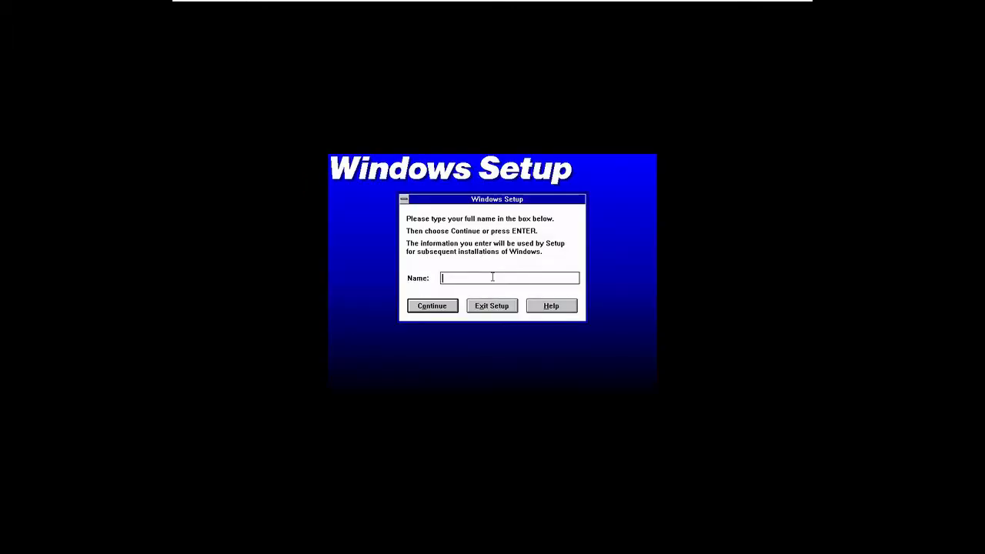
Step: Register the installation under the name "User" and accept it
type("User")
key("Return")
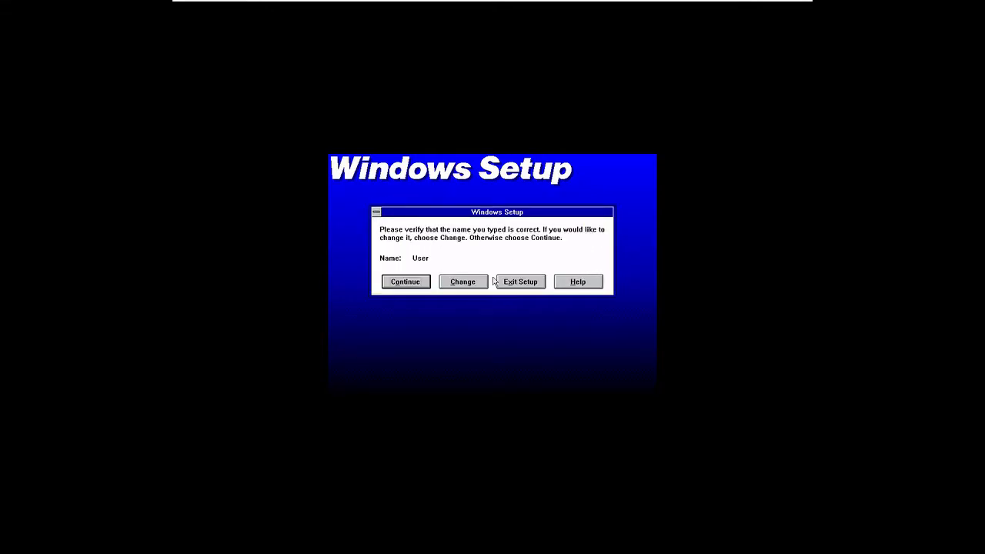
key("Return")
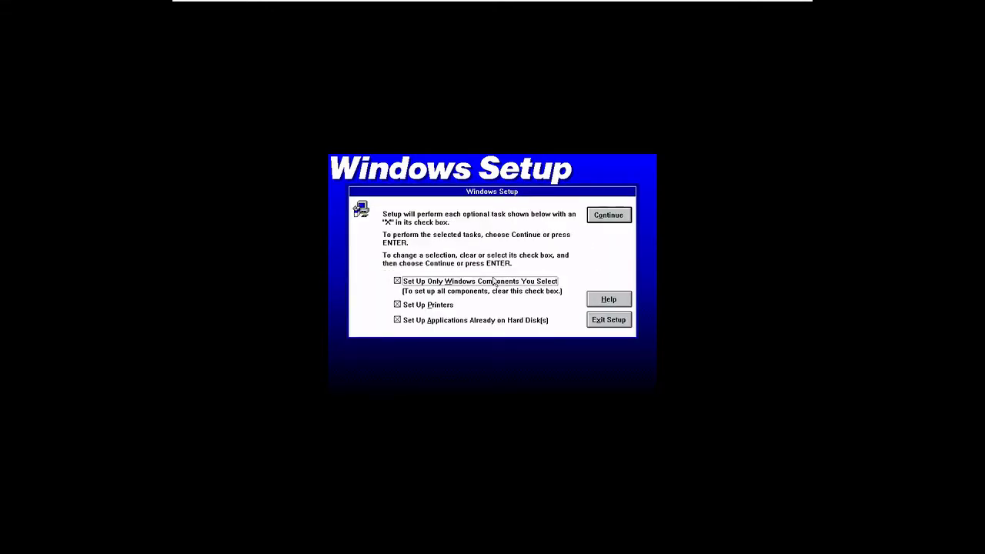
Step: Exclude Set Up Printers and Set Up Applications Already on Hard Disk(s) from the optional setup tasks
left_click(398, 305)
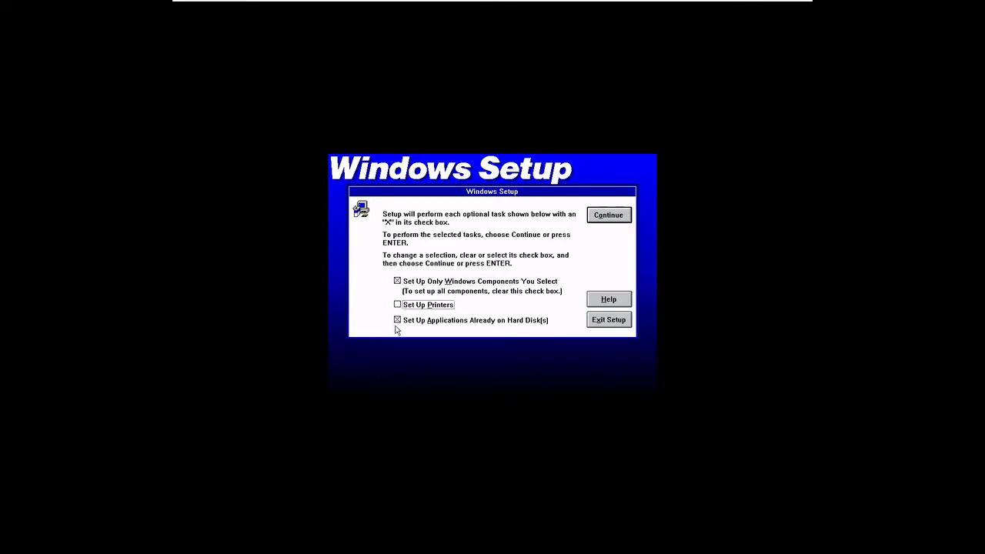
left_click(397, 321)
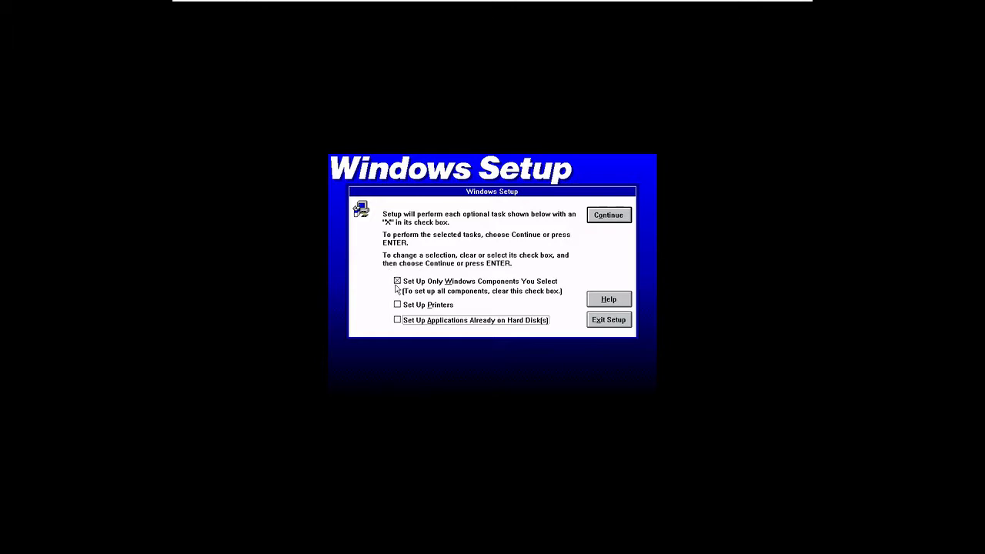
left_click(605, 216)
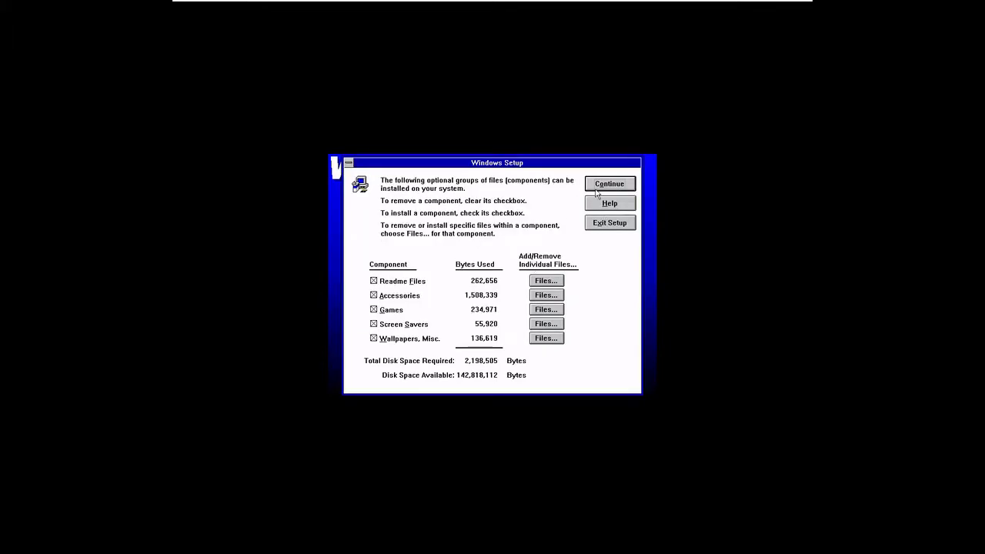
Step: Install all the optional Windows components and accept the proposed virtual memory settings
left_click(614, 186)
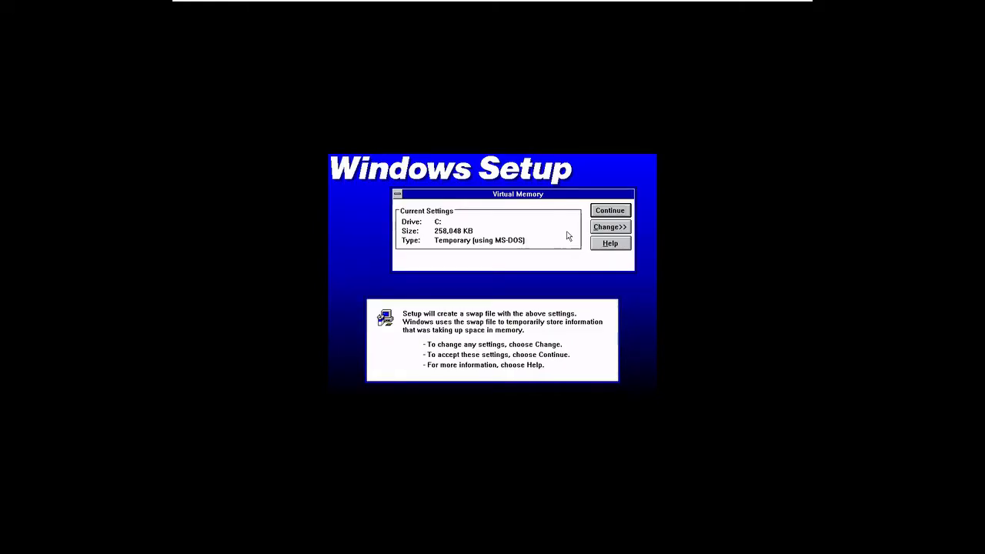
left_click(614, 210)
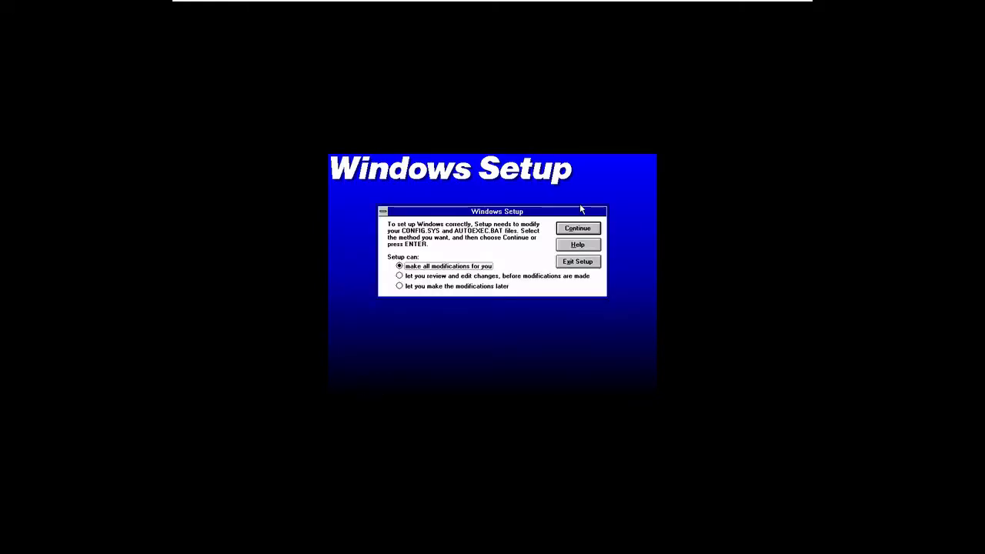
Step: Decline Setup's CONFIG.SYS and AUTOEXEC.BAT modifications without saving them to a backup file, and skip the tutorial
left_click(399, 287)
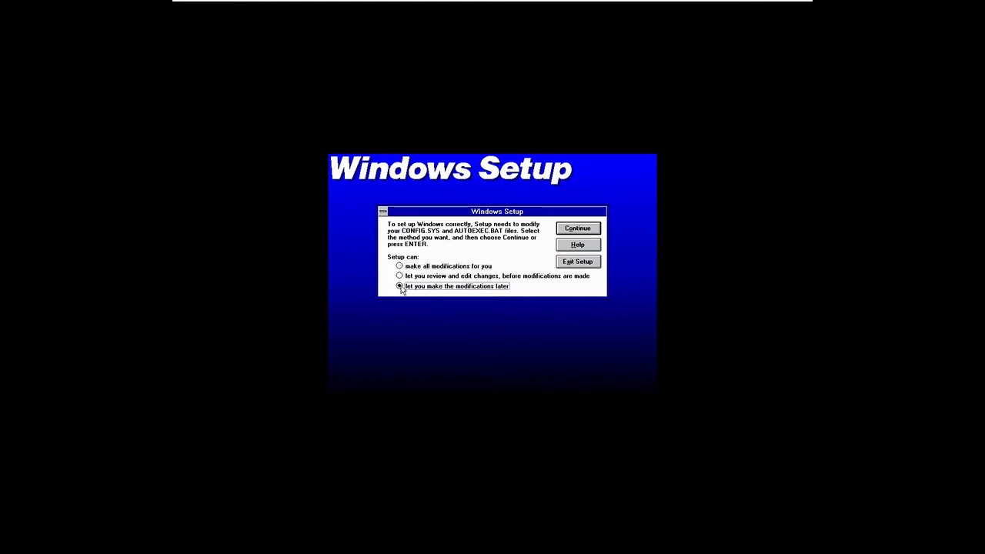
left_click(581, 228)
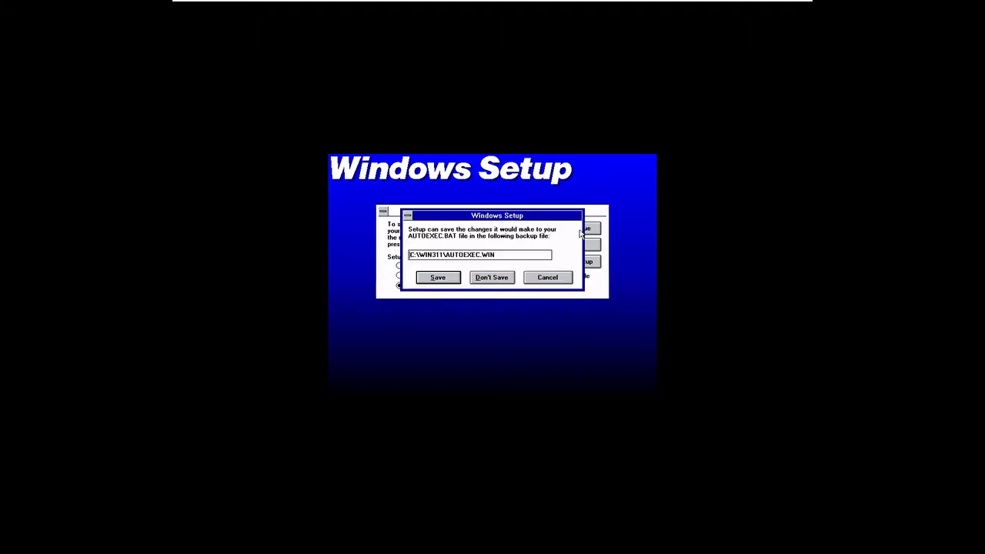
left_click(491, 278)
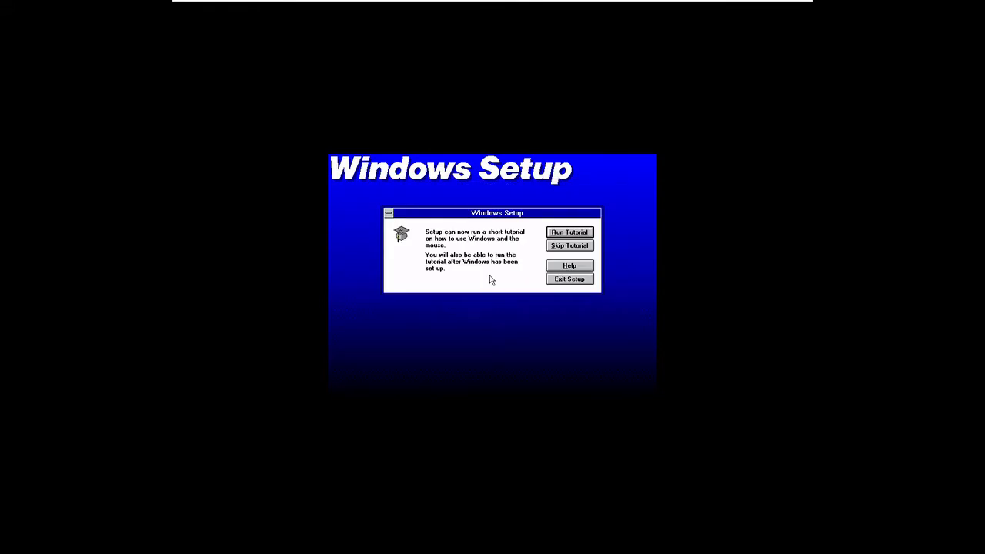
left_click(573, 246)
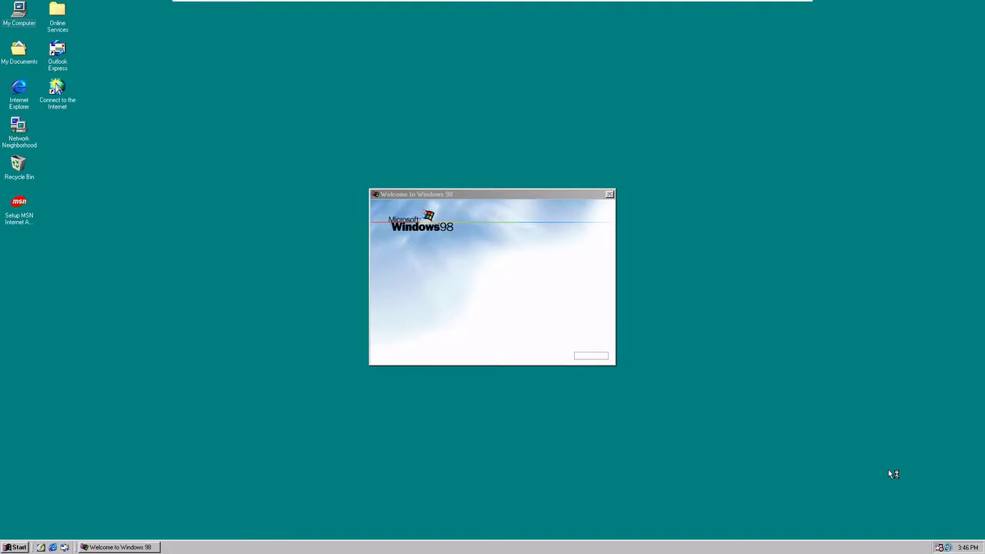
Step: Restart Windows 98 in MS-DOS mode to reach the command prompt
left_click(15, 547)
left_click(23, 535)
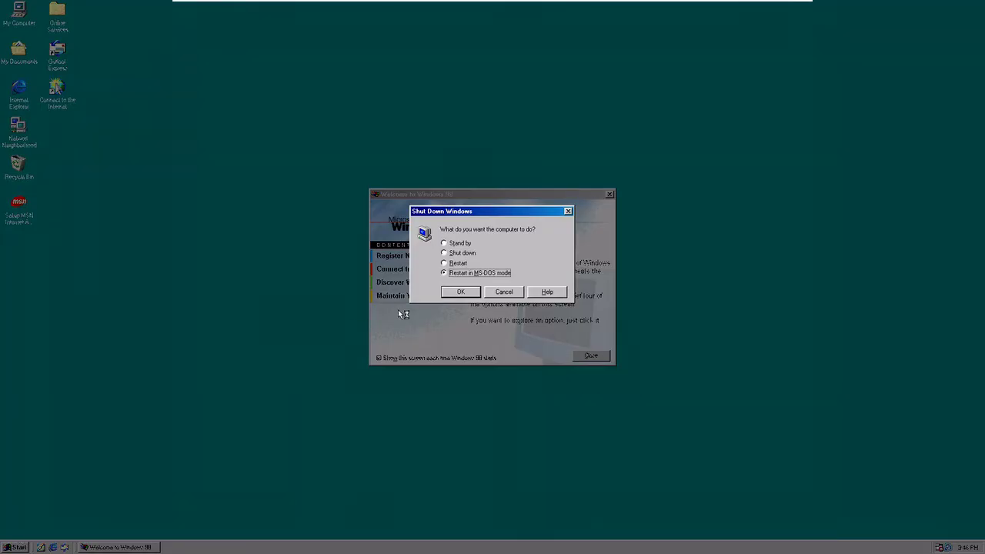
left_click(460, 293)
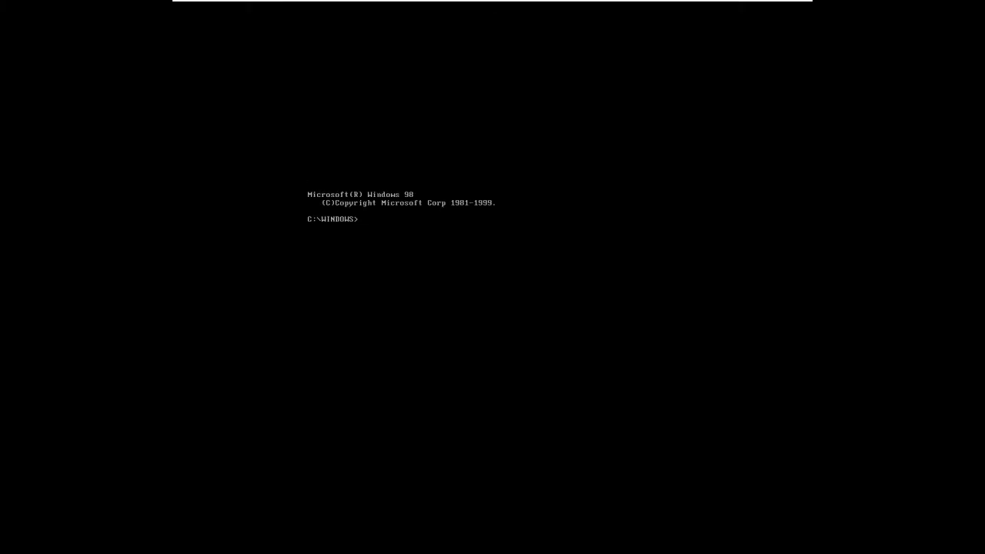
Step: Change to the C:\WIN311 directory and launch Windows 3.1 with win.com
key("Return")
type("cd win311")
key("Return")
type("win.com")
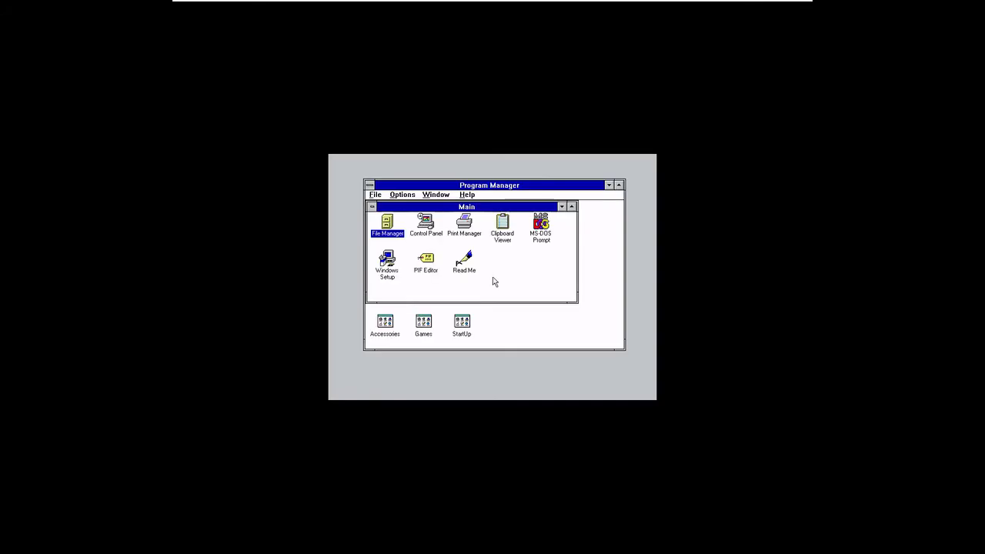
Step: Exit Windows 3.1 from Program Manager
left_click(378, 197)
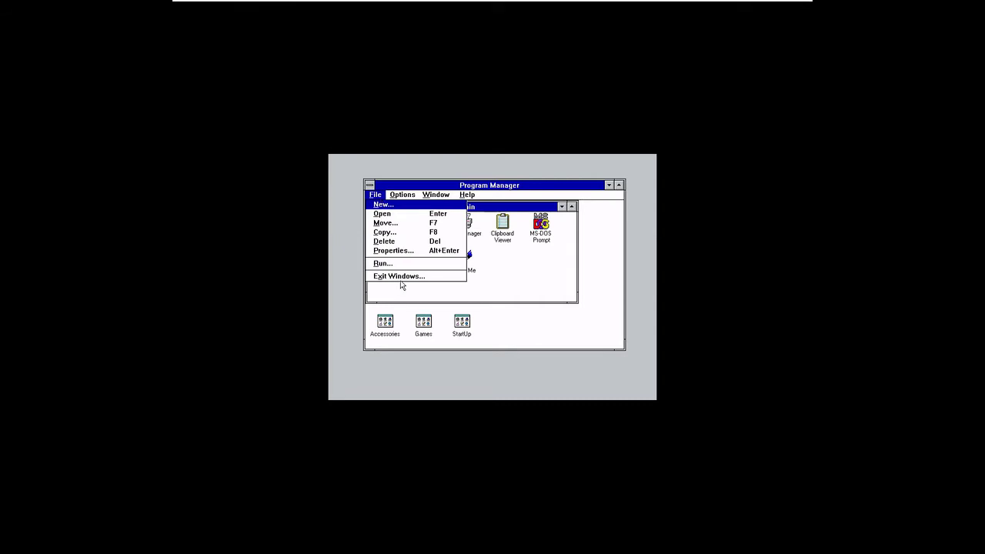
left_click(571, 274)
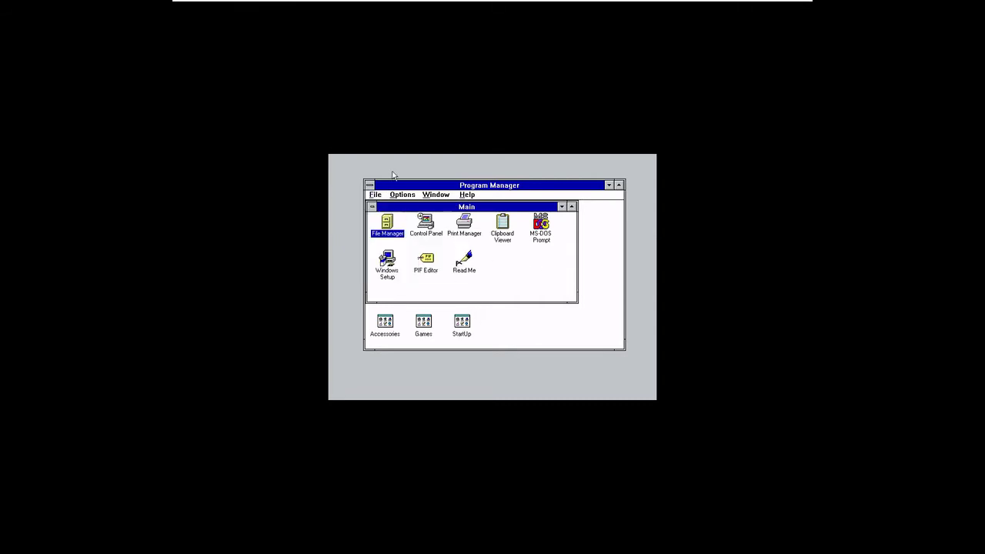
left_click(378, 195)
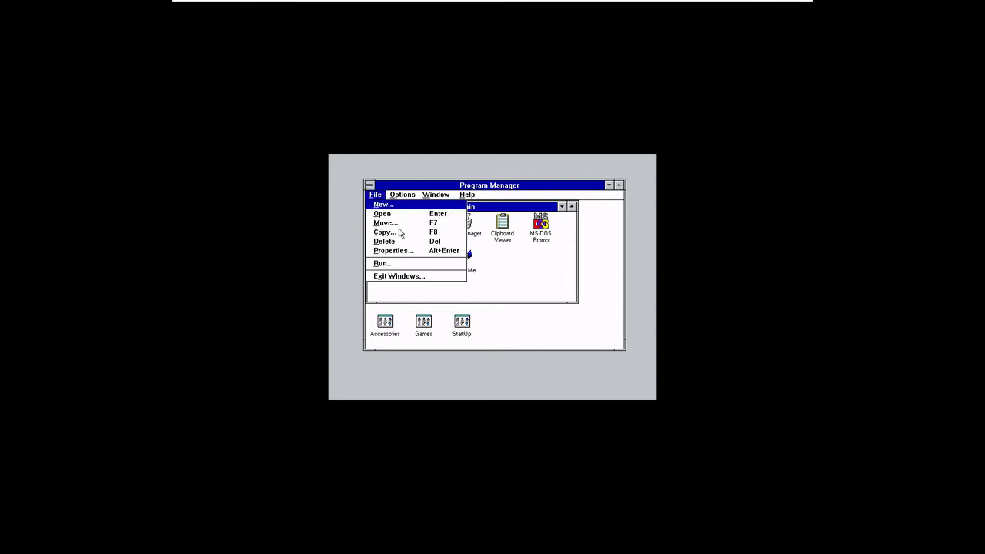
left_click(398, 275)
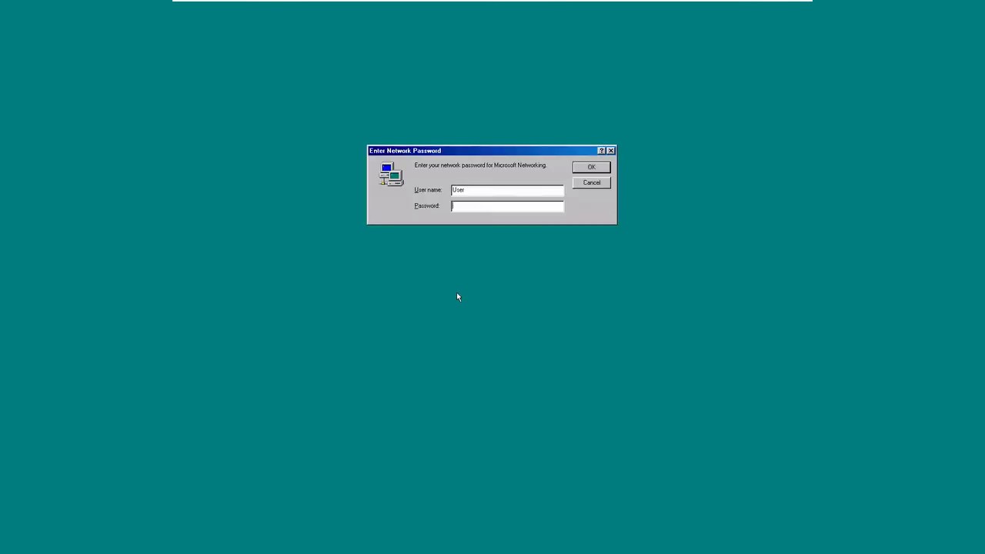
Step: Log on to Windows 98 and open a blank Notepad document
key("Return")
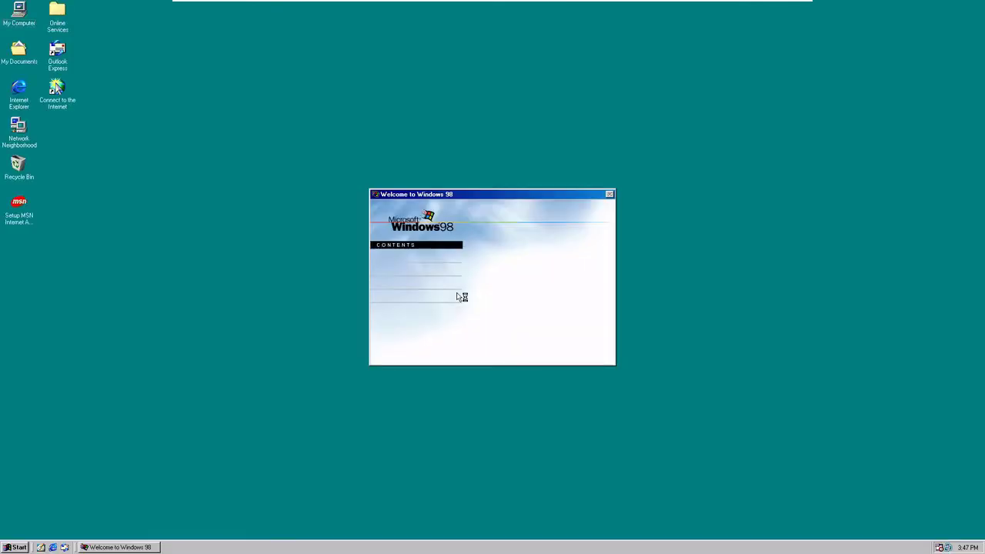
left_click(15, 547)
mouse_move(74, 396)
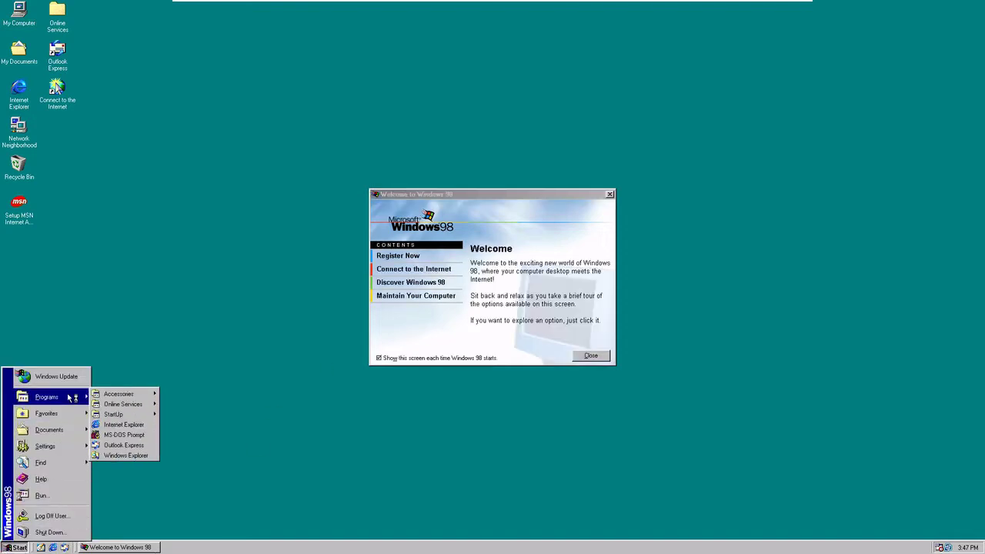
mouse_move(140, 394)
left_click(198, 466)
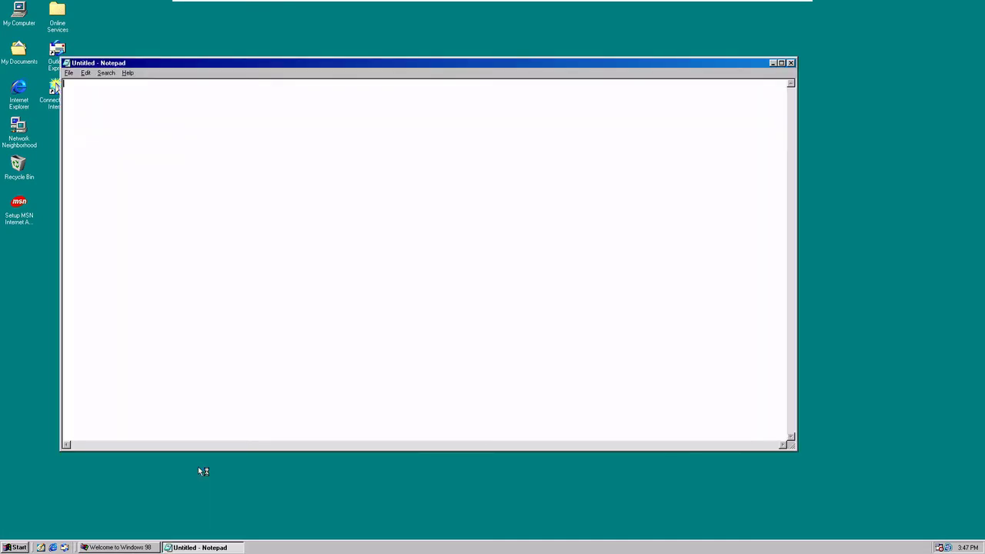
Step: Write the command line C:\win311\win.com /s in the blank document
type("c")
type(":")
type("\\")
key("BackSpace")
key("BackSpace")
key("BackSpace")
type("c")
type(":\\")
type("win")
type("311")
type("\\")
type("win")
type(".com")
type(" /s")
Step: Save the document in My Documents as the batch file win311.bat and close Notepad
left_click(68, 73)
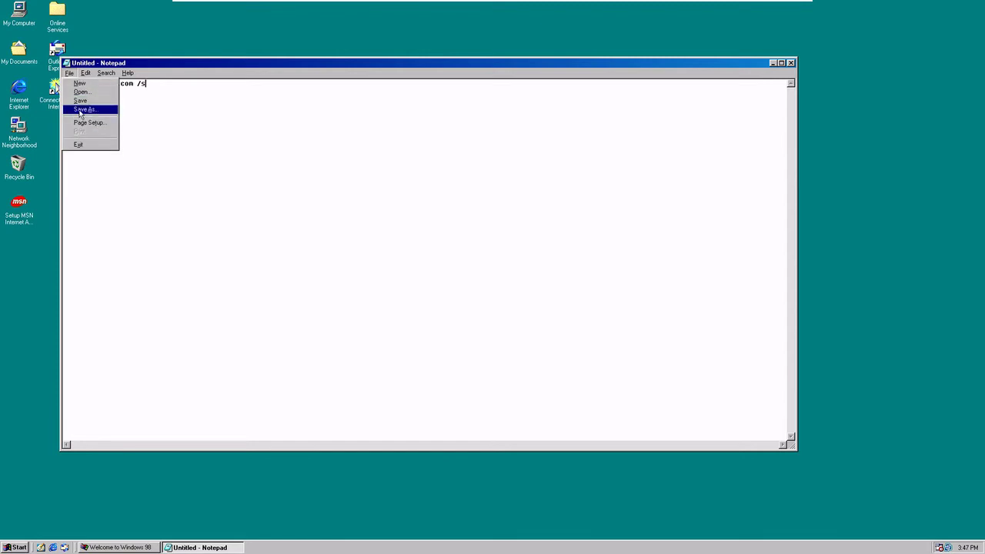
left_click(80, 114)
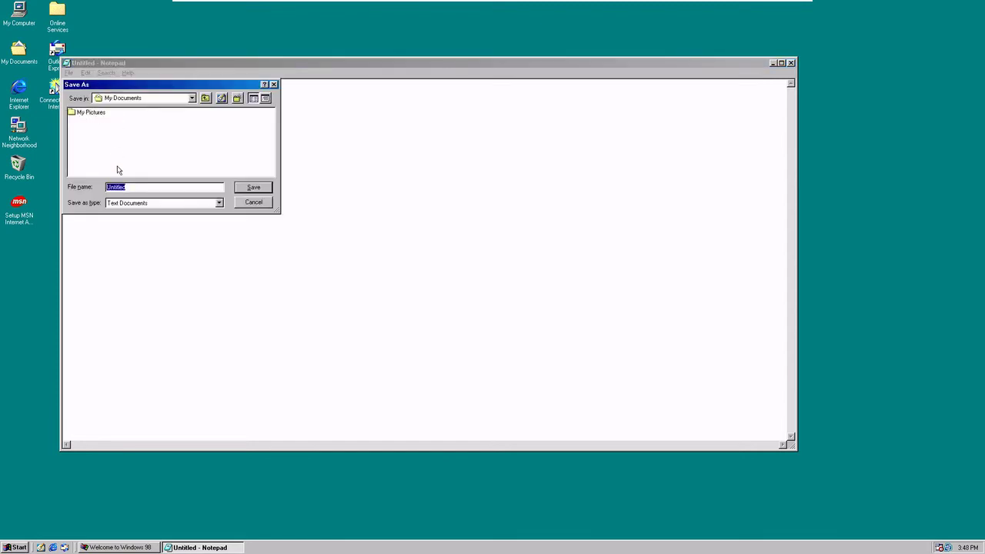
left_click(127, 204)
left_click(129, 219)
left_click(126, 187)
key("shift+Home")
type("win311.bat")
key("Return")
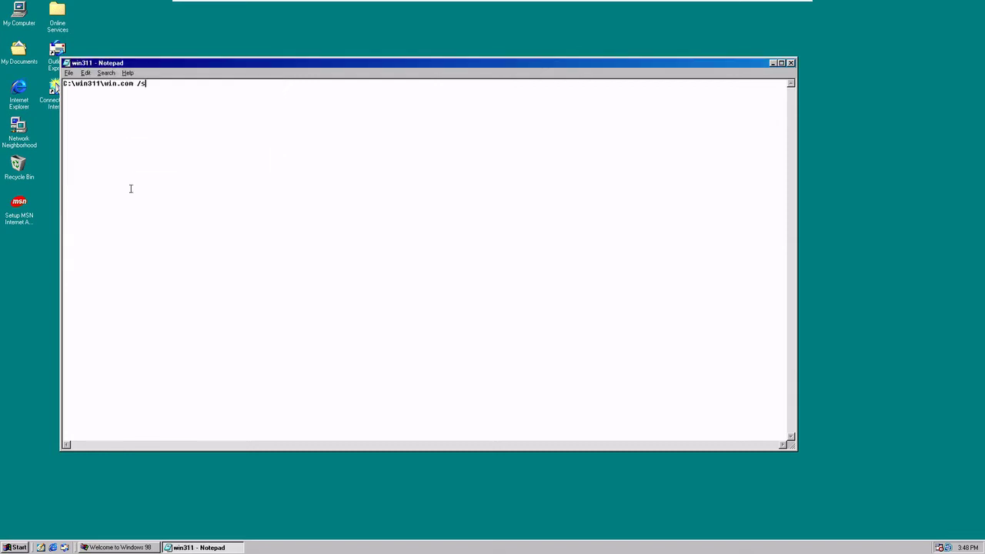
left_click(790, 64)
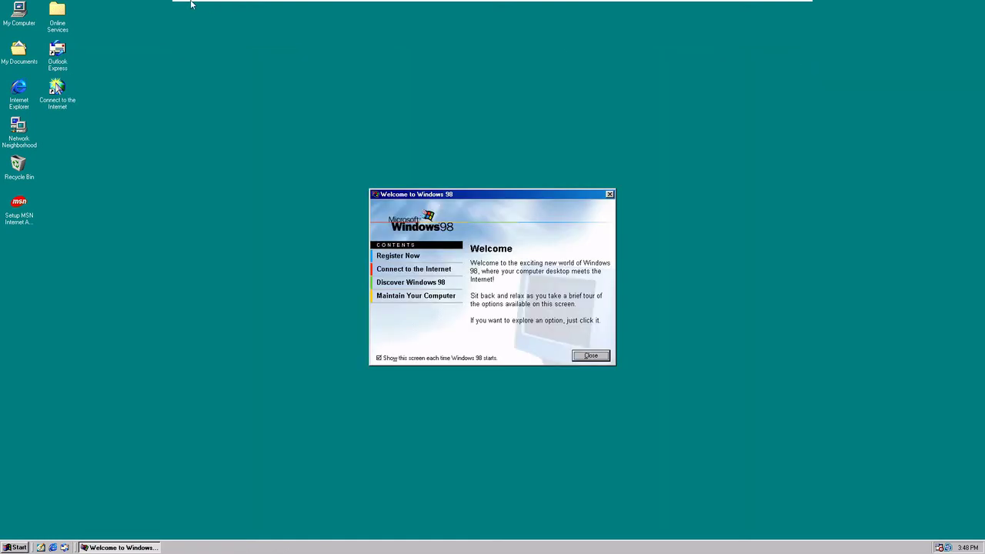
Step: Open the My Documents folder and display the properties of the win311 batch file
double_click(19, 12)
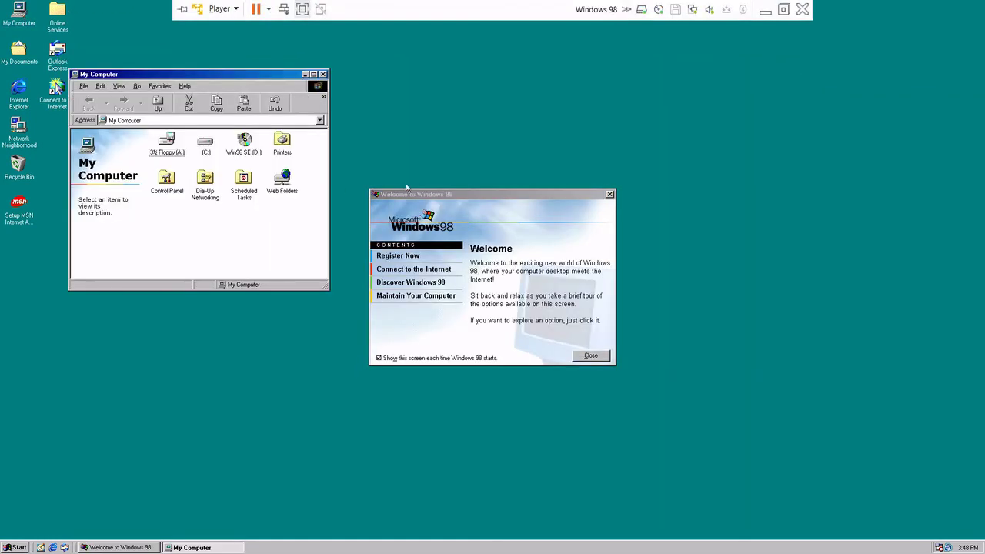
left_click(322, 74)
double_click(19, 49)
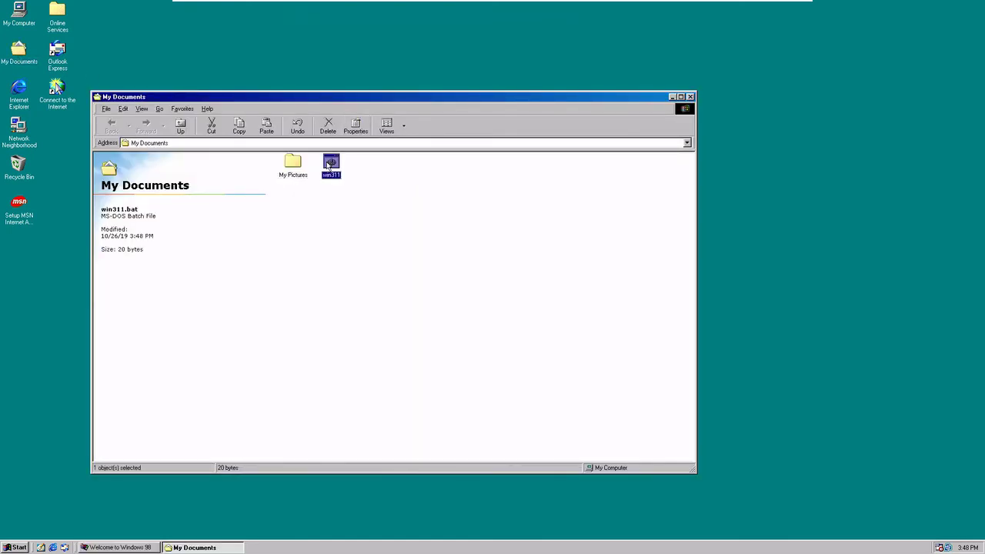
right_click(329, 163)
left_click(370, 265)
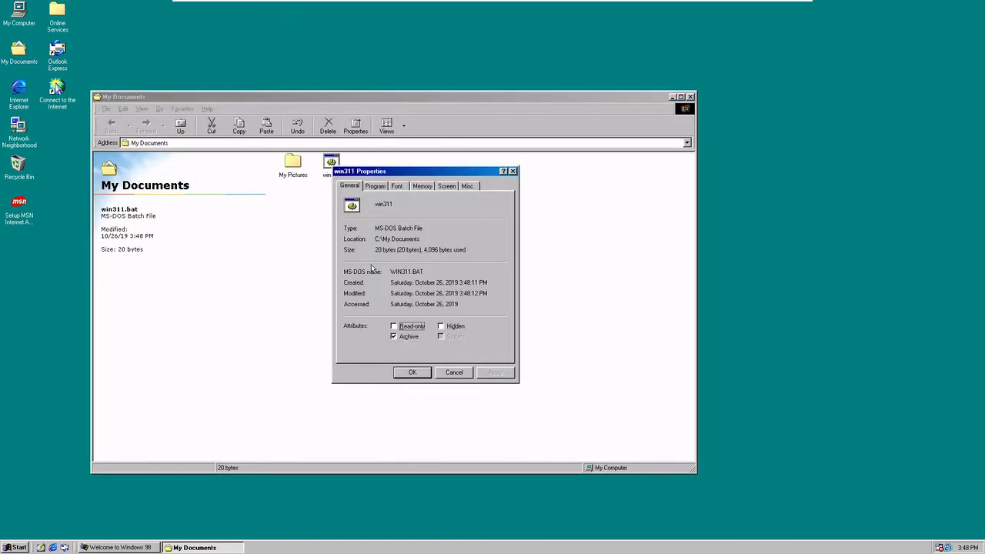
Step: Configure the win311 batch file to run in MS-DOS mode in its advanced program settings and accept the properties
left_click(376, 186)
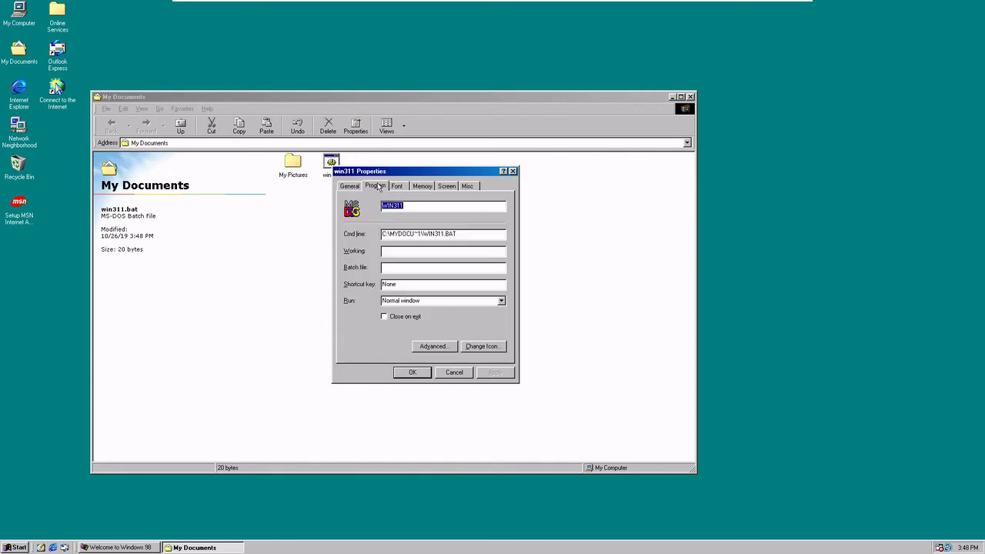
left_click(432, 346)
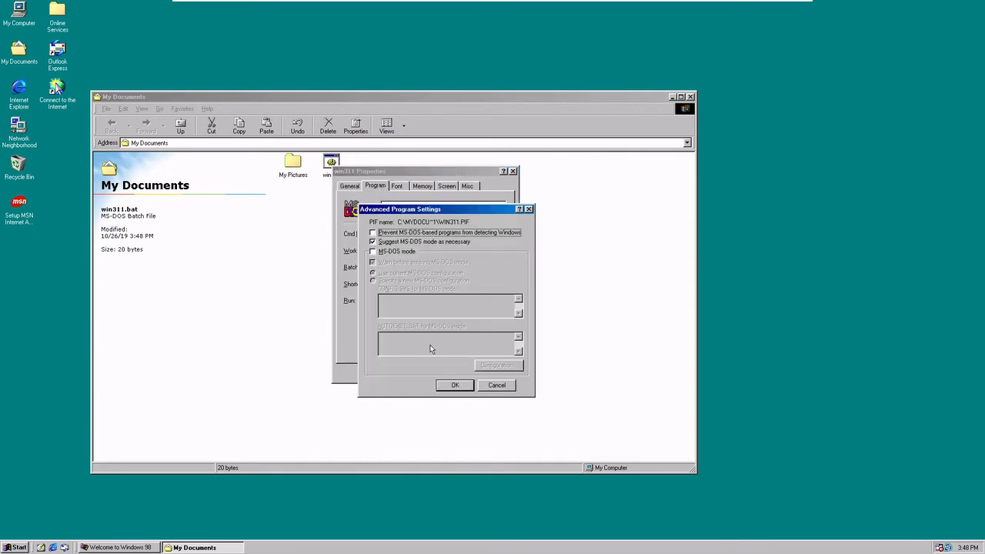
left_click(373, 252)
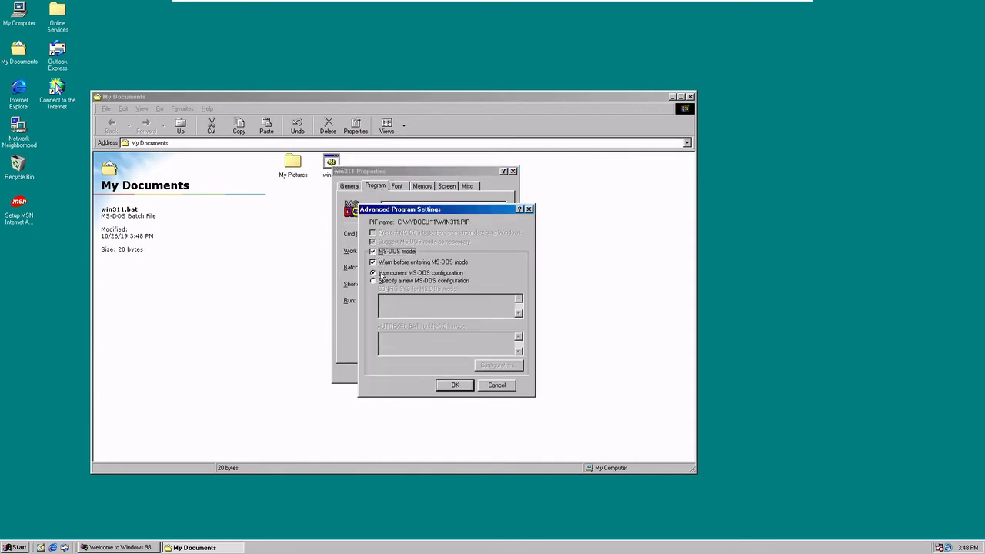
left_click(456, 386)
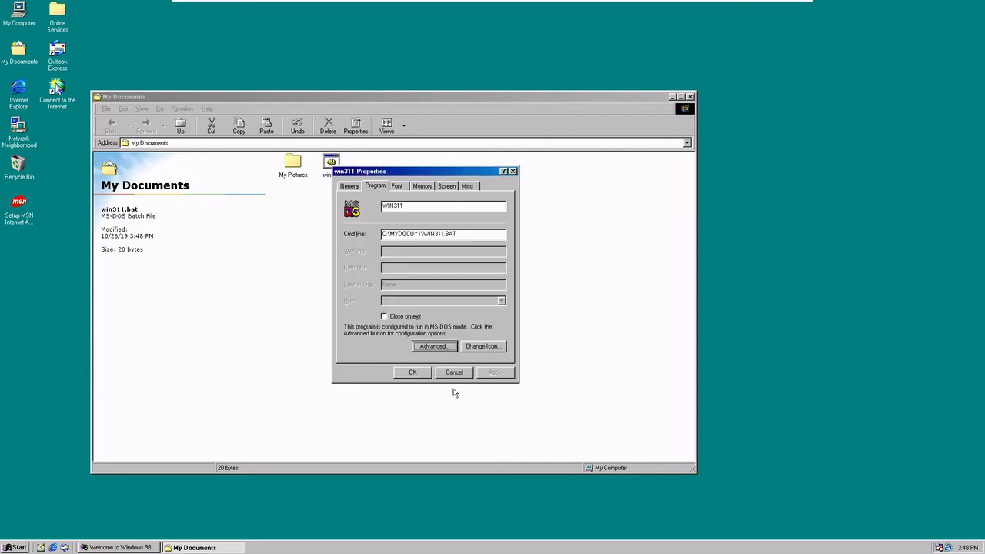
left_click(422, 374)
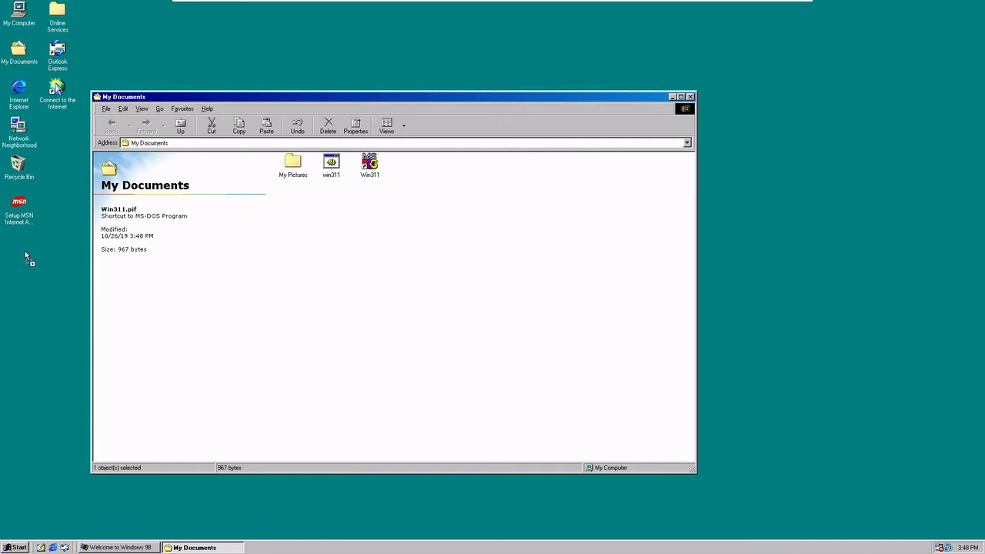
Step: Move the Win311 MS-DOS shortcut from My Documents to the desktop and launch Windows 3.1 with it
left_click_drag(24, 252, 25, 253)
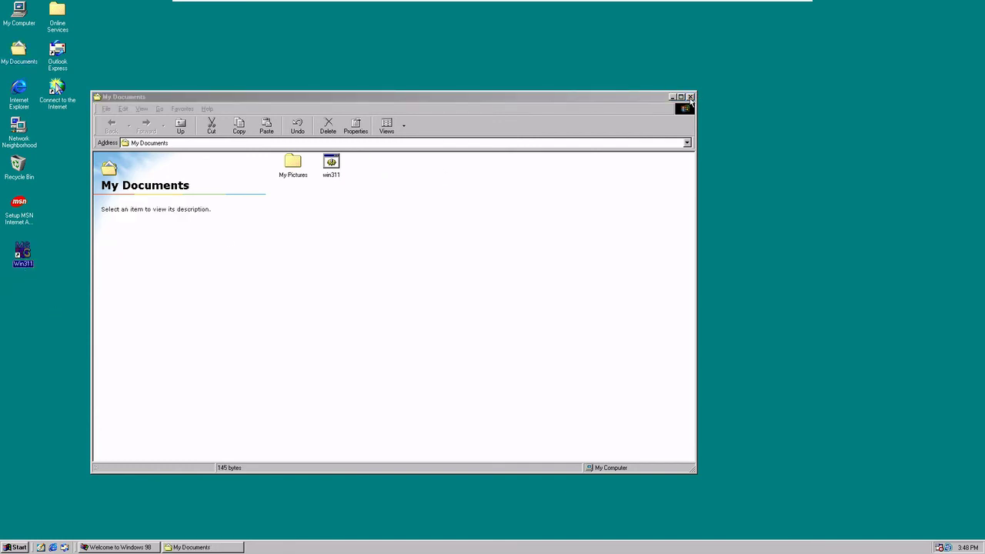
left_click(690, 96)
double_click(29, 257)
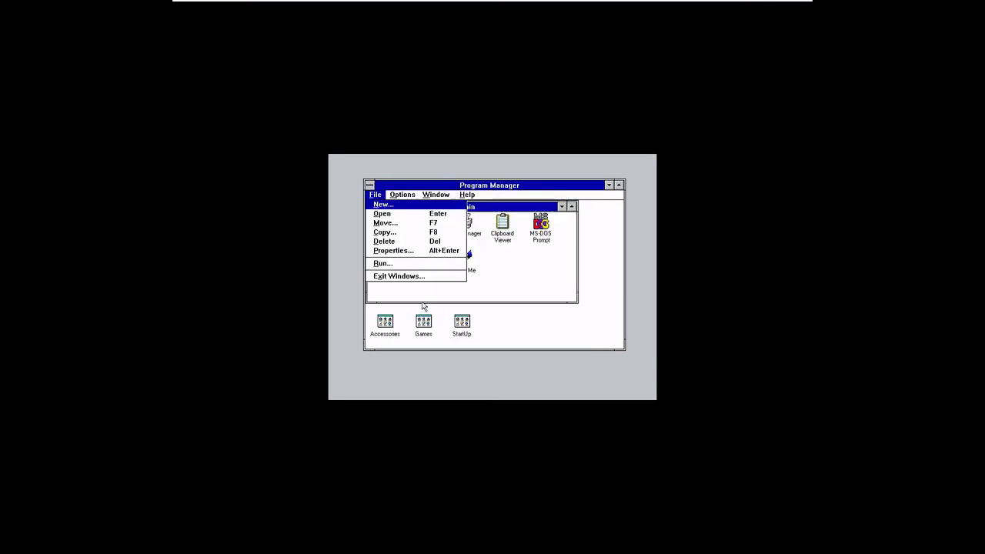
Step: End the Windows 3.1 session launched from the desktop shortcut
left_click(398, 275)
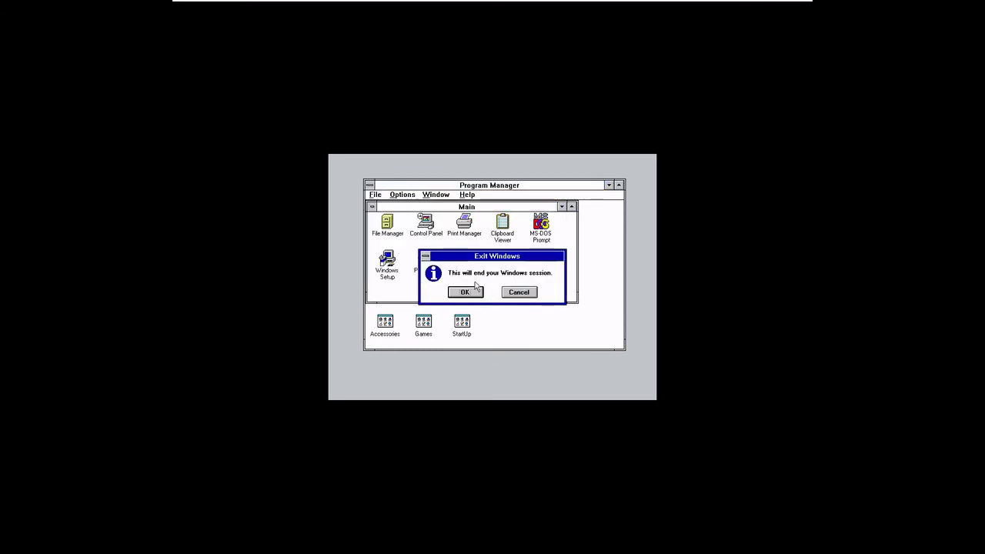